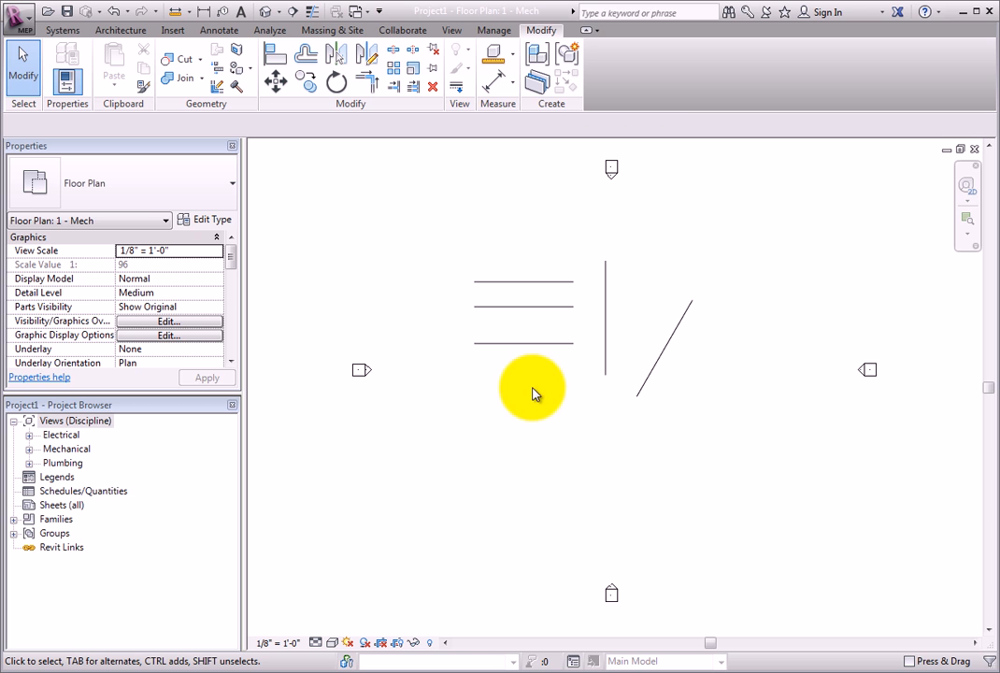
# Step: Use Trim/Extend to Corner to join the diagonal pipe and the vertical pipe at their lower intersection
pyautogui.scroll(3, 547, 359)
pyautogui.moveTo(548, 364); pyautogui.dragTo(531, 465, button='middle')
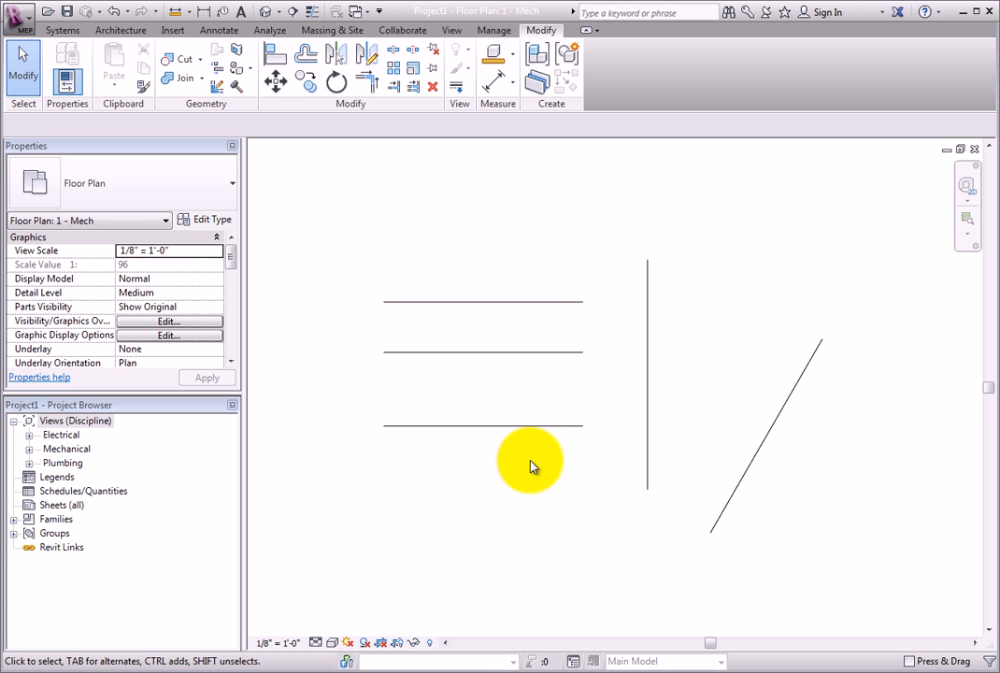
pyautogui.click(364, 82)
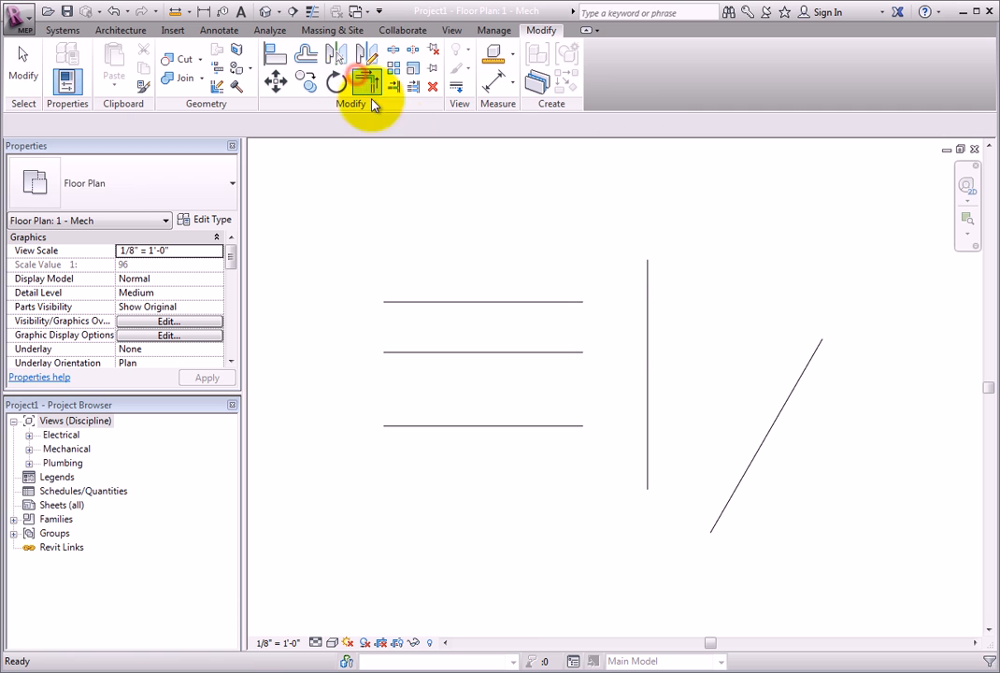
pyautogui.click(528, 242)
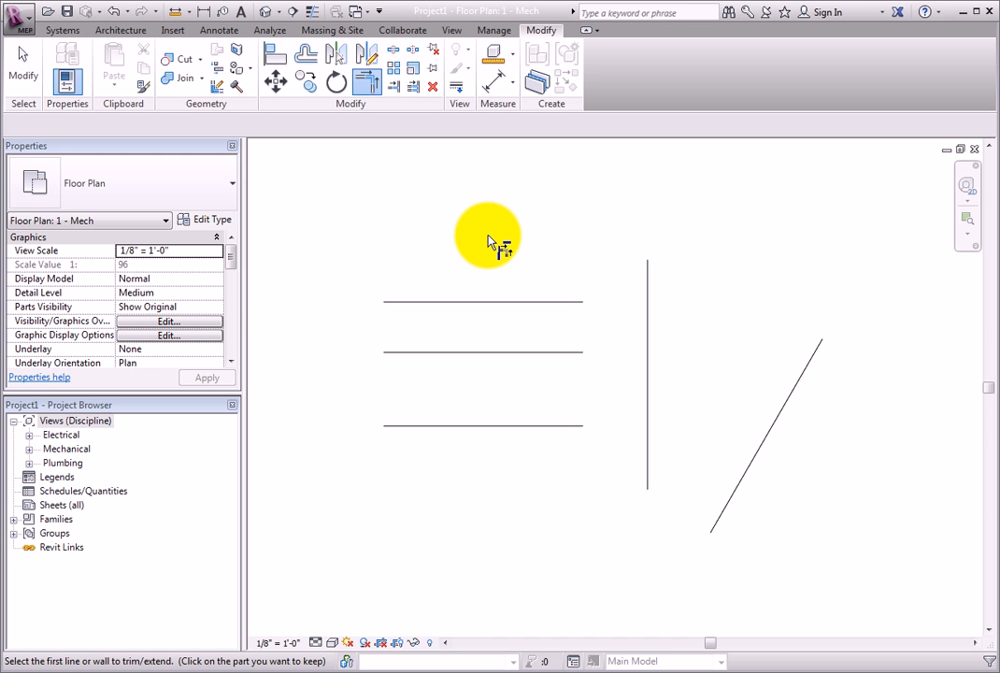
pyautogui.click(774, 425)
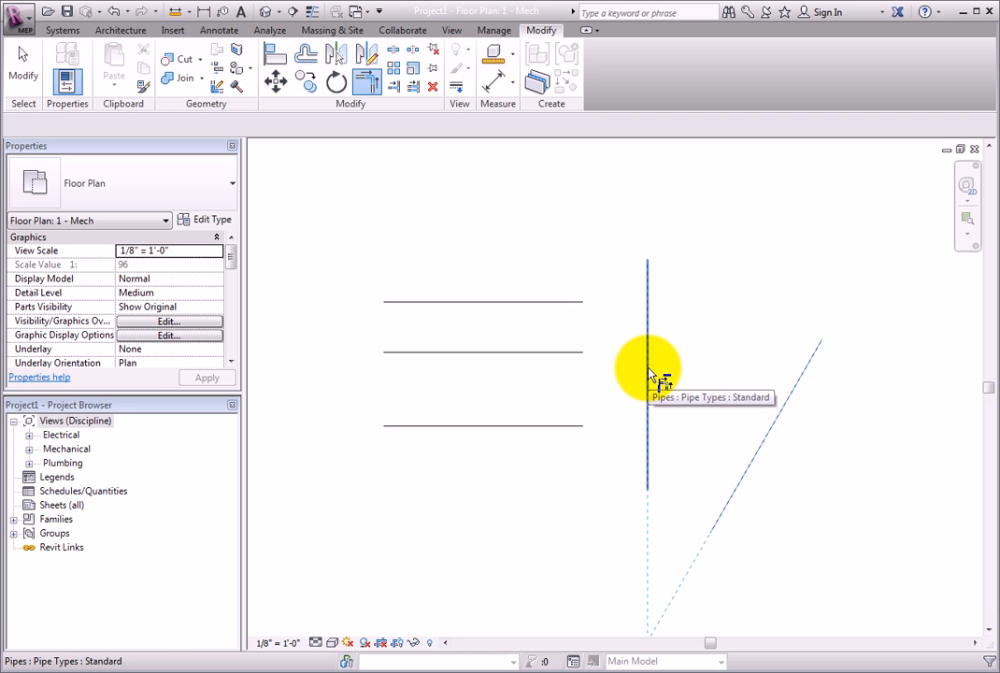
pyautogui.scroll(-2, 649, 374)
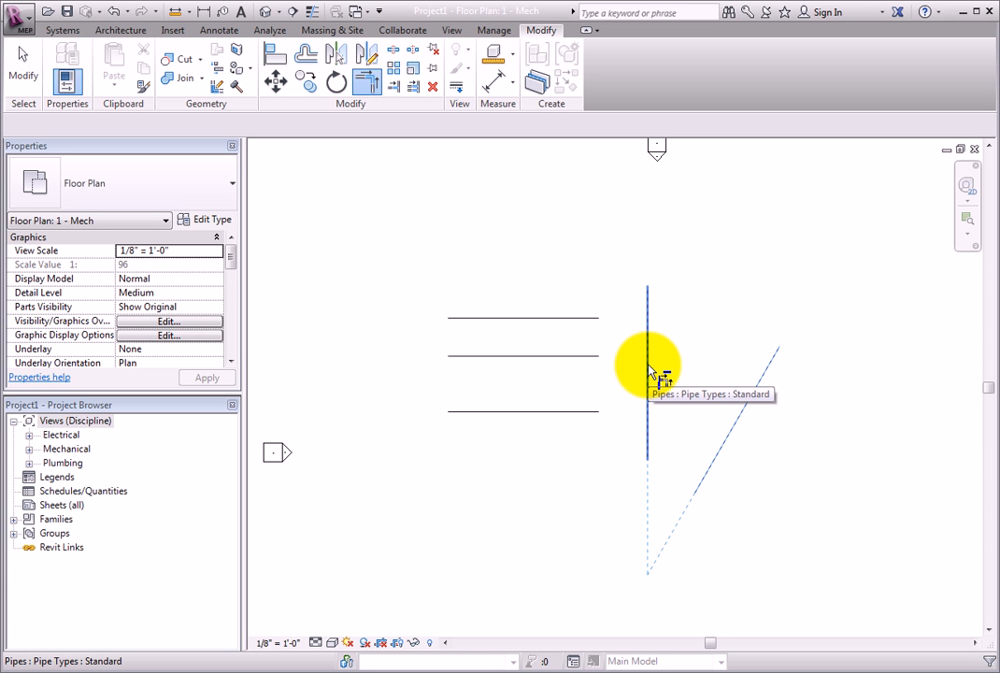
pyautogui.click(648, 365)
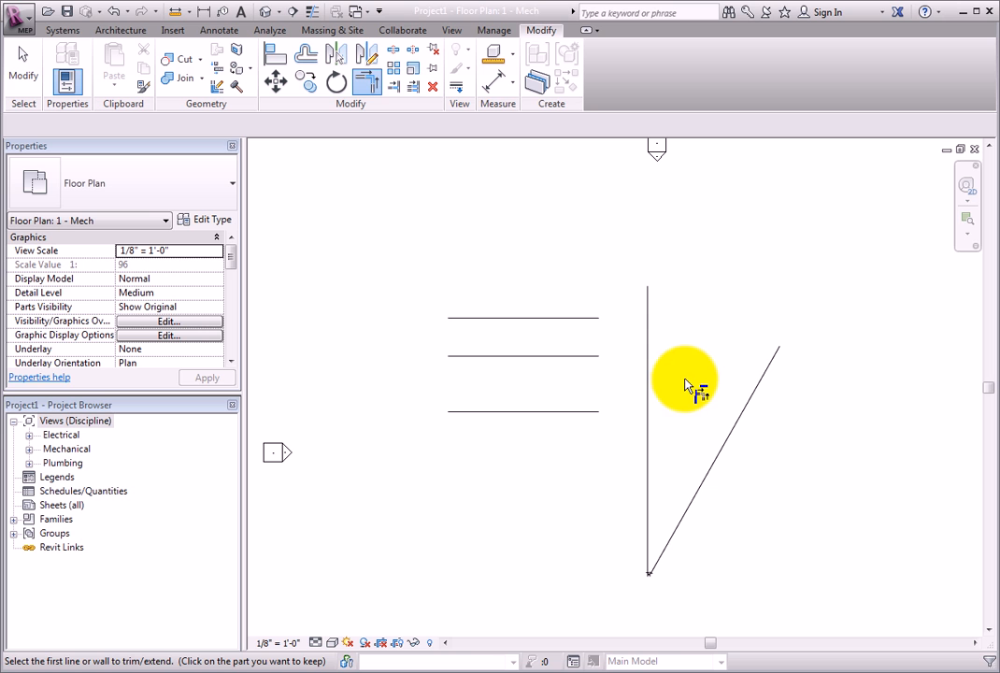
pyautogui.scroll(5, 652, 605)
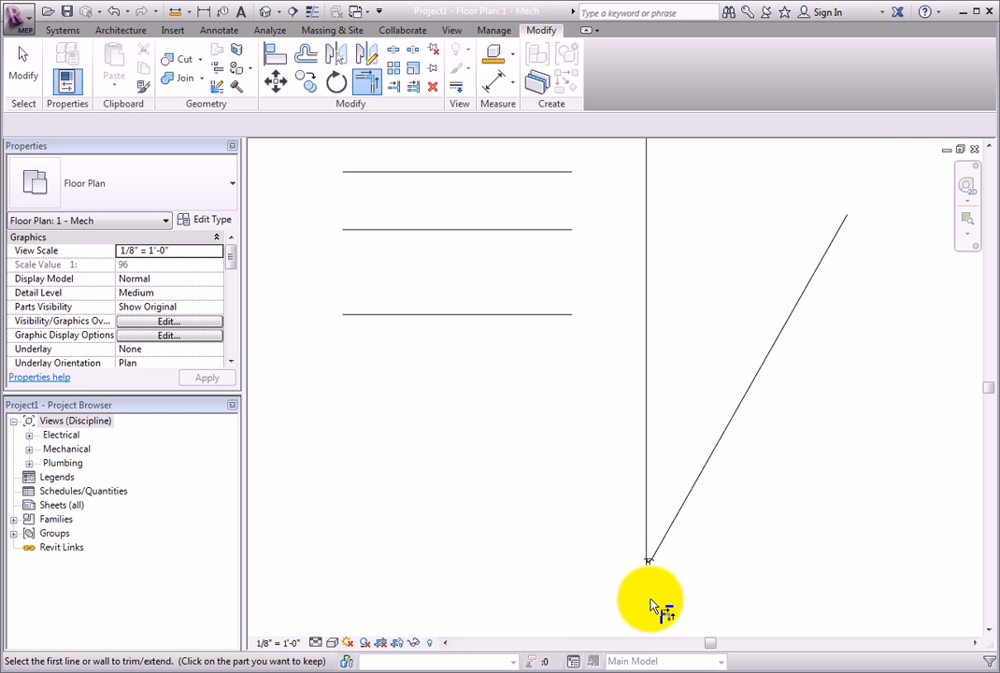
pyautogui.scroll(2, 657, 542)
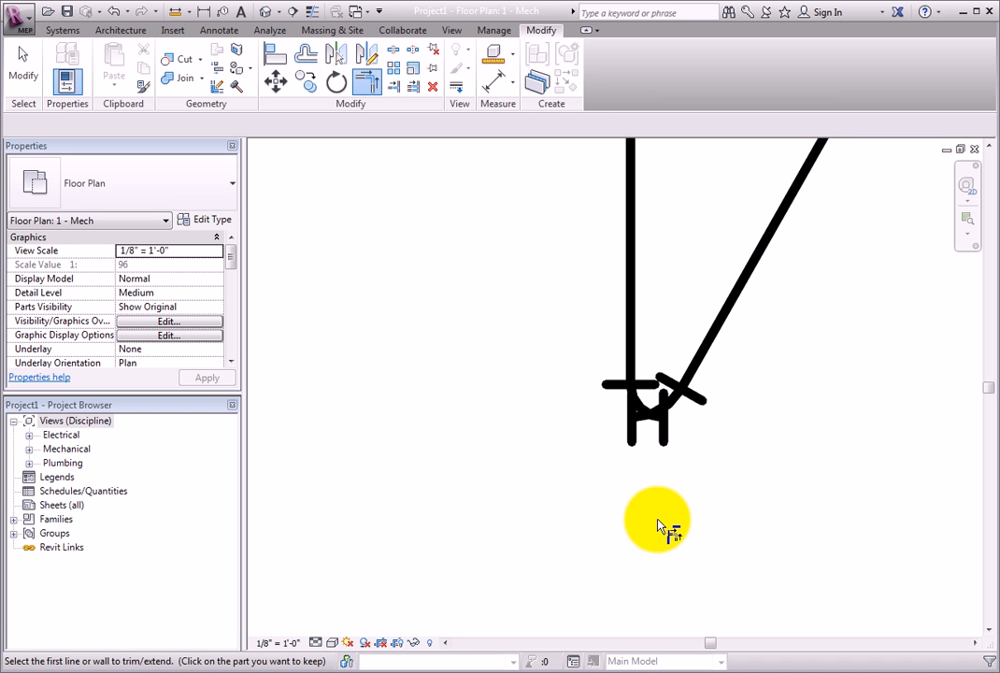
pyautogui.scroll(-5, 658, 519)
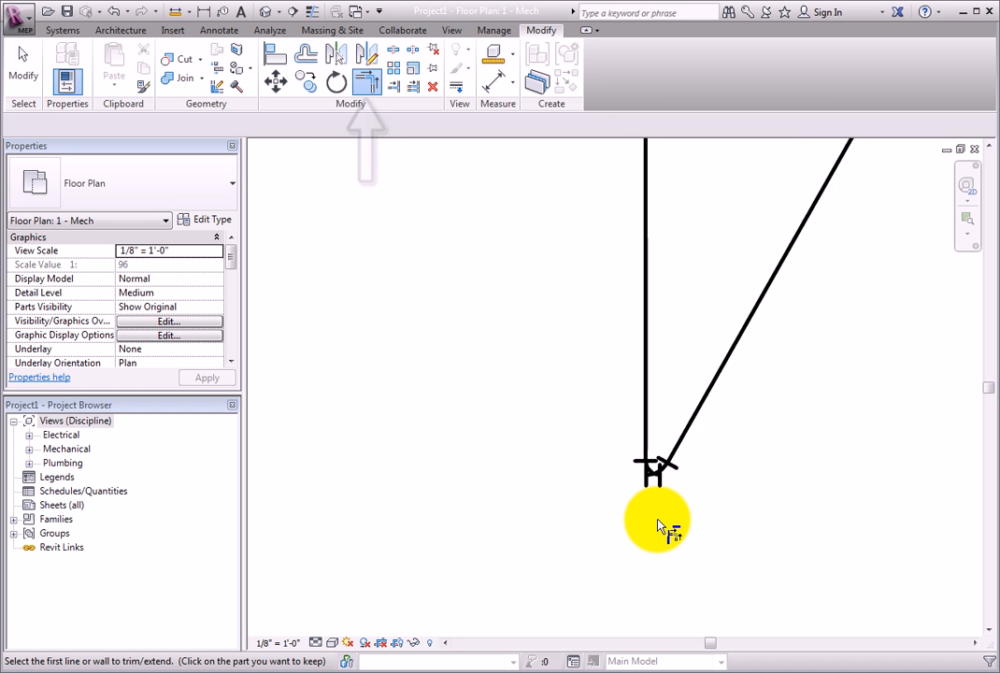
pyautogui.scroll(-2, 657, 523)
# Step: Try to corner-join the top horizontal pipe with the vertical pipe, keeping the vertical's short upper portion, and undo that trim
pyautogui.moveTo(602, 454); pyautogui.dragTo(605, 526, button='middle')
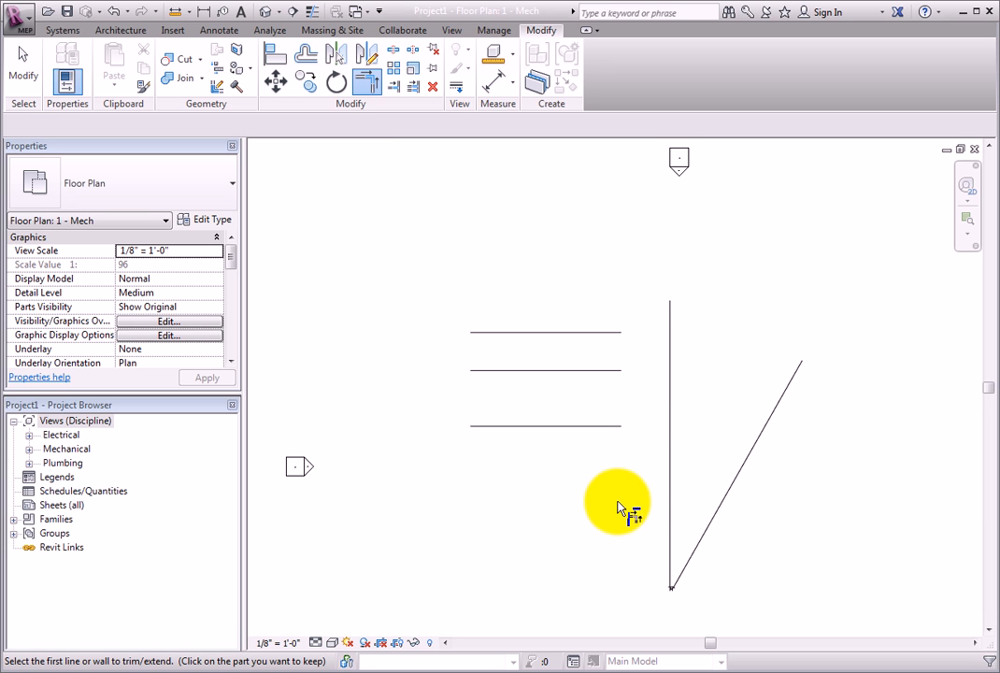
pyautogui.click(599, 338)
pyautogui.scroll(4, 641, 346)
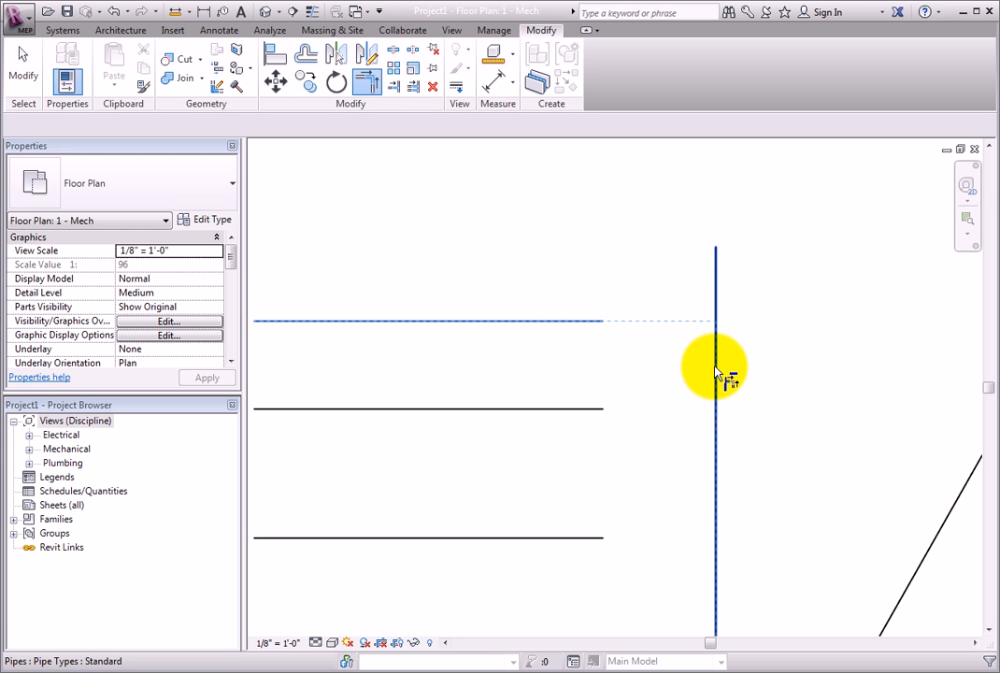
pyautogui.click(717, 278)
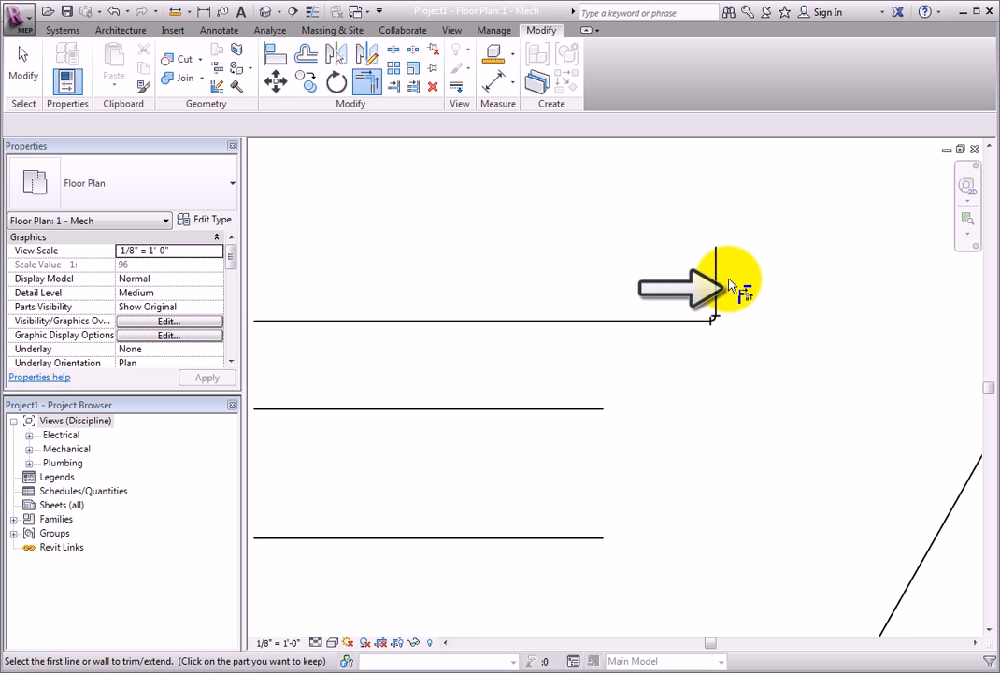
pyautogui.scroll(-2, 764, 299)
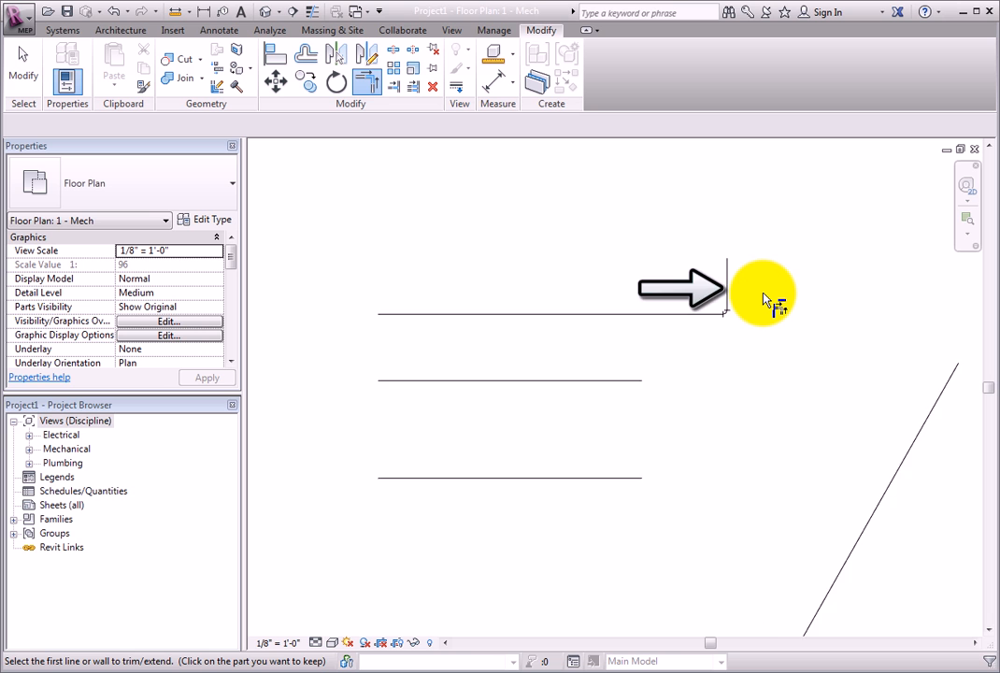
pyautogui.click(111, 14)
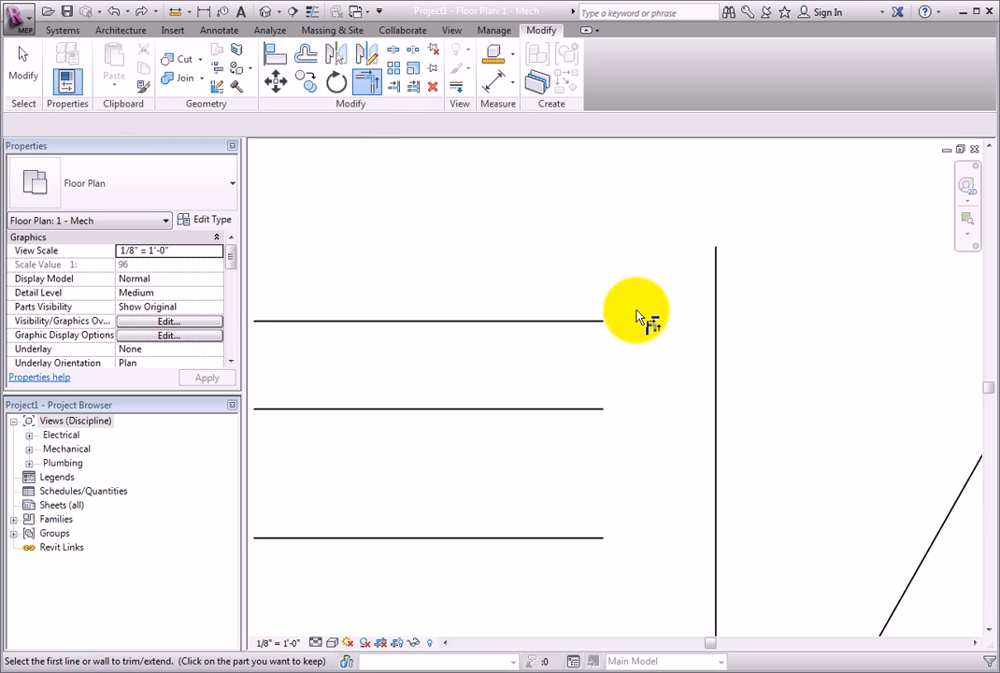
# Step: Trim the top horizontal pipe and the vertical pipe to a corner, keeping the vertical pipe's portion below the intersection
pyautogui.click(566, 323)
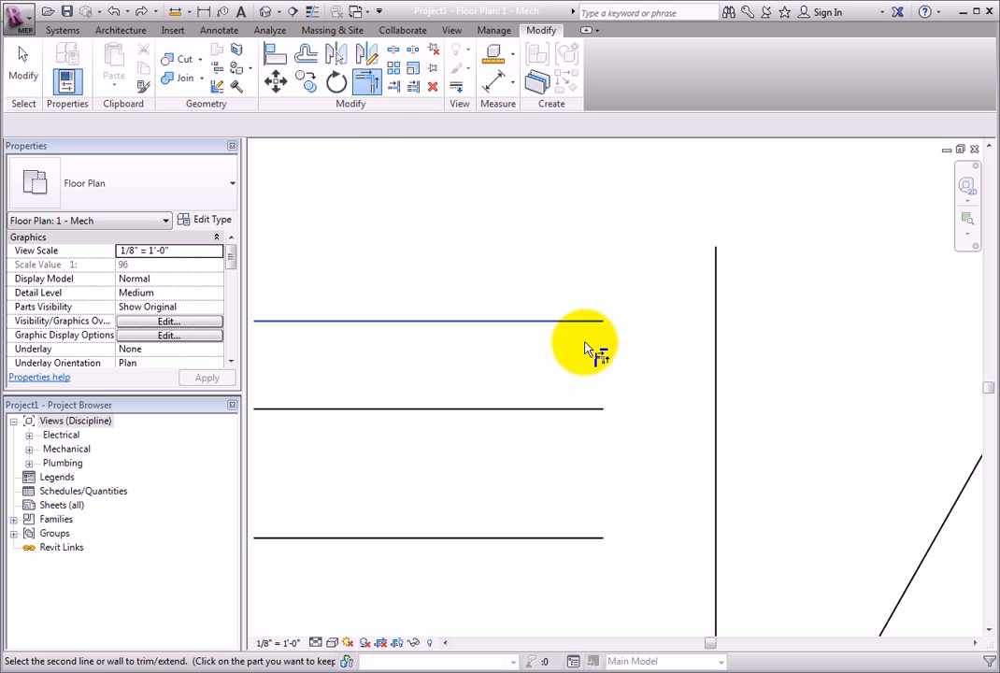
pyautogui.click(717, 362)
pyautogui.scroll(-3, 771, 362)
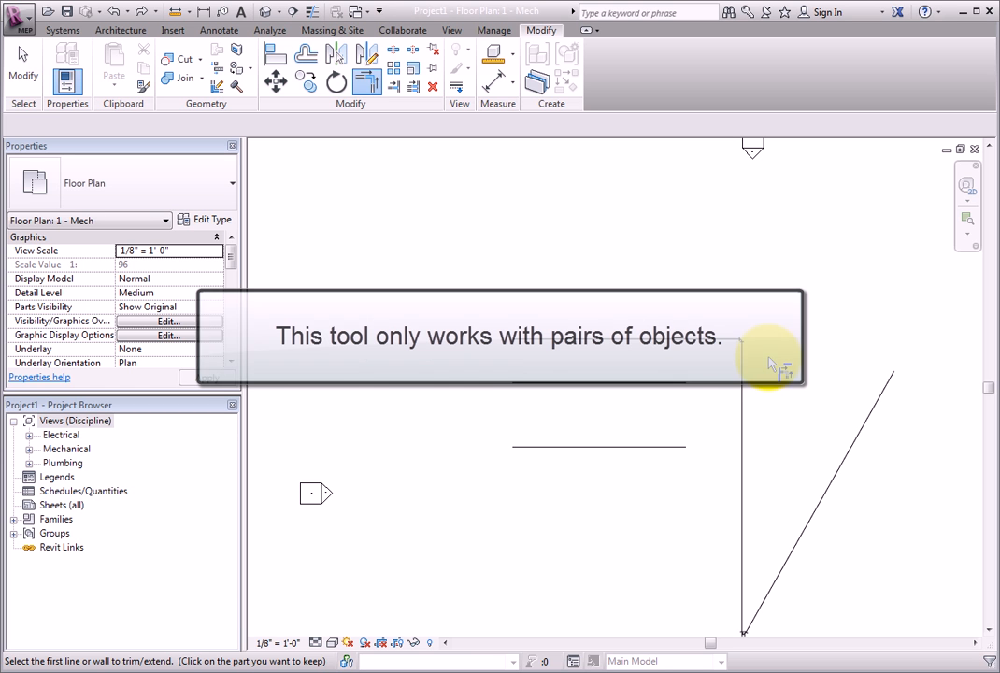
# Step: Extend the middle horizontal pipe to the vertical pipe as boundary with Trim/Extend Single Element
pyautogui.moveTo(768, 385); pyautogui.dragTo(677, 299, button='middle')
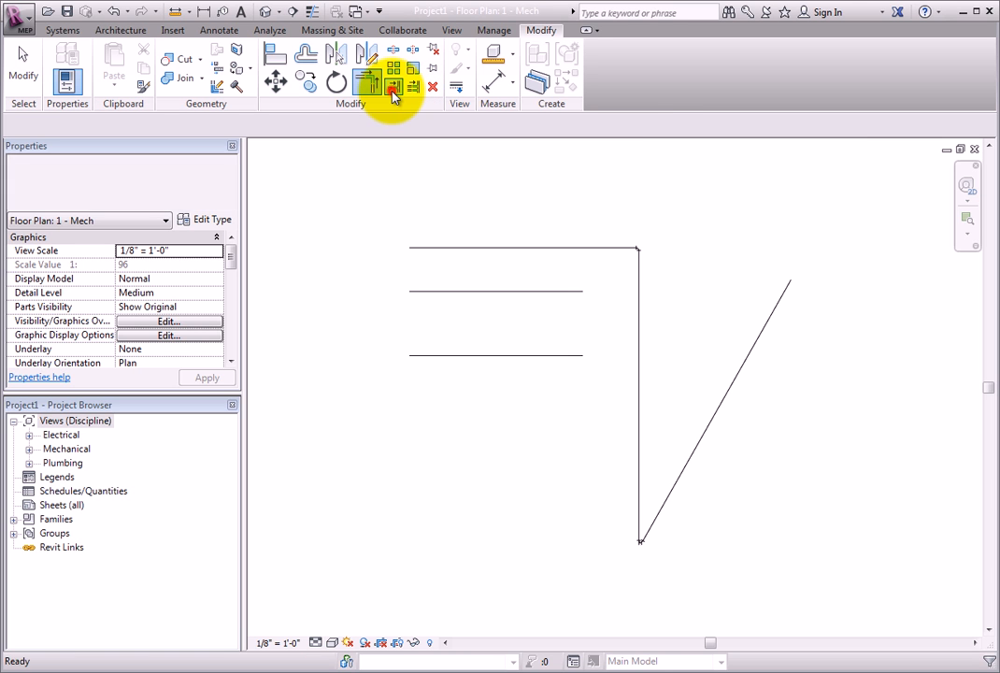
pyautogui.click(392, 92)
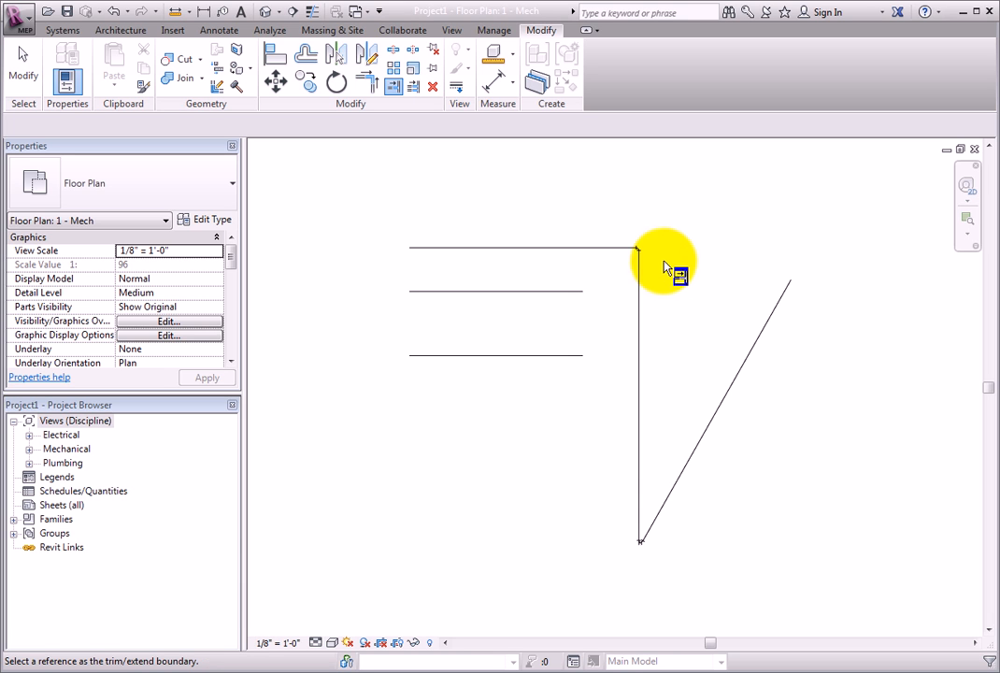
pyautogui.click(640, 285)
pyautogui.scroll(2, 610, 307)
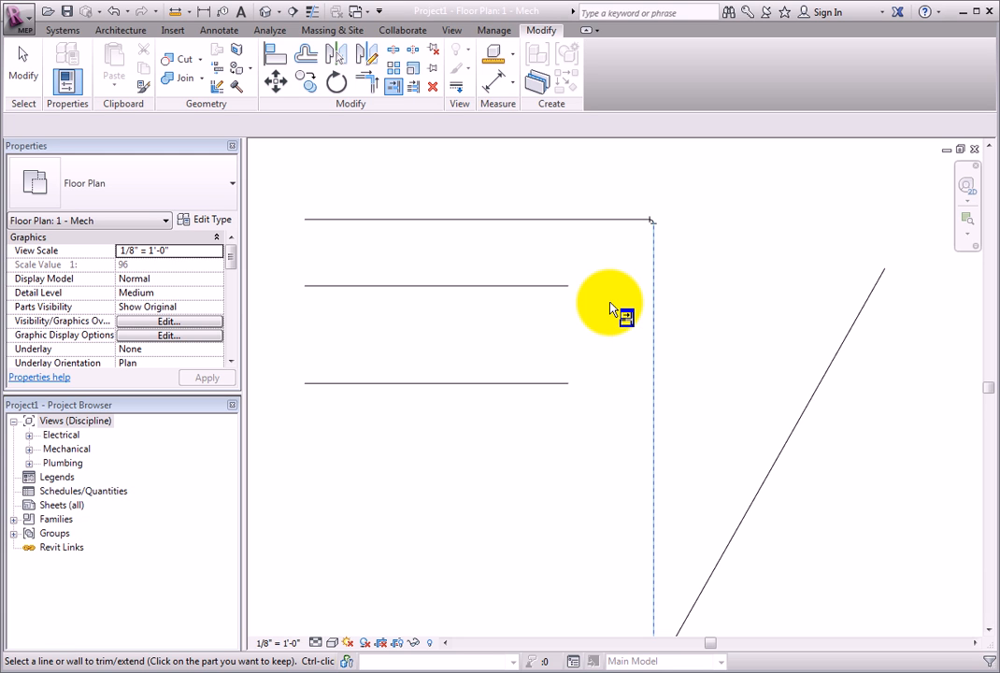
pyautogui.click(547, 288)
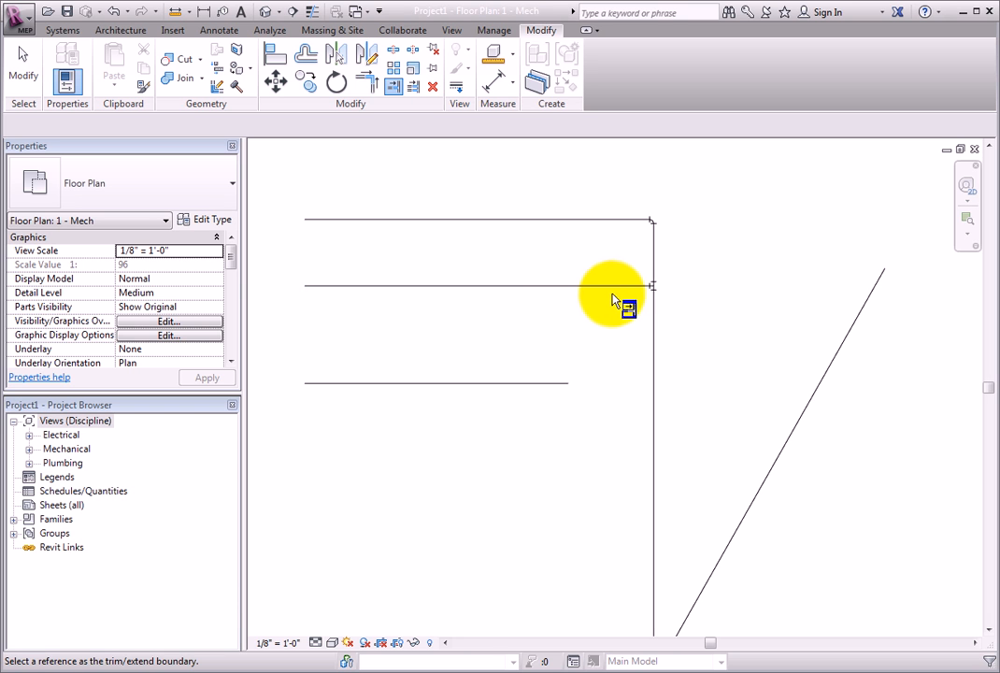
pyautogui.scroll(4, 617, 299)
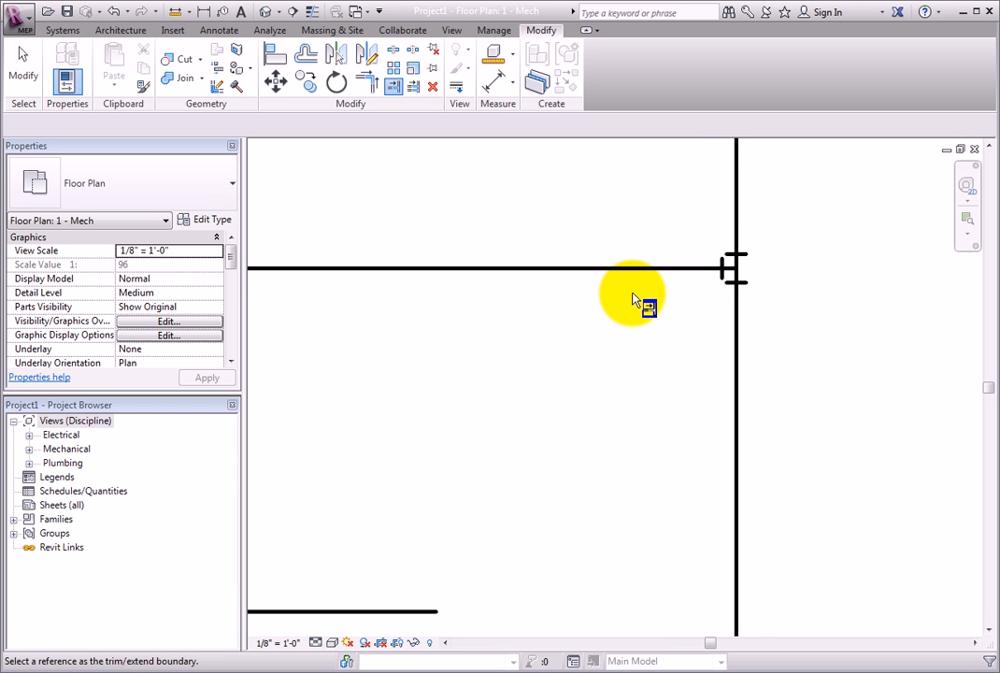
pyautogui.moveTo(647, 306); pyautogui.dragTo(542, 430, button='middle')
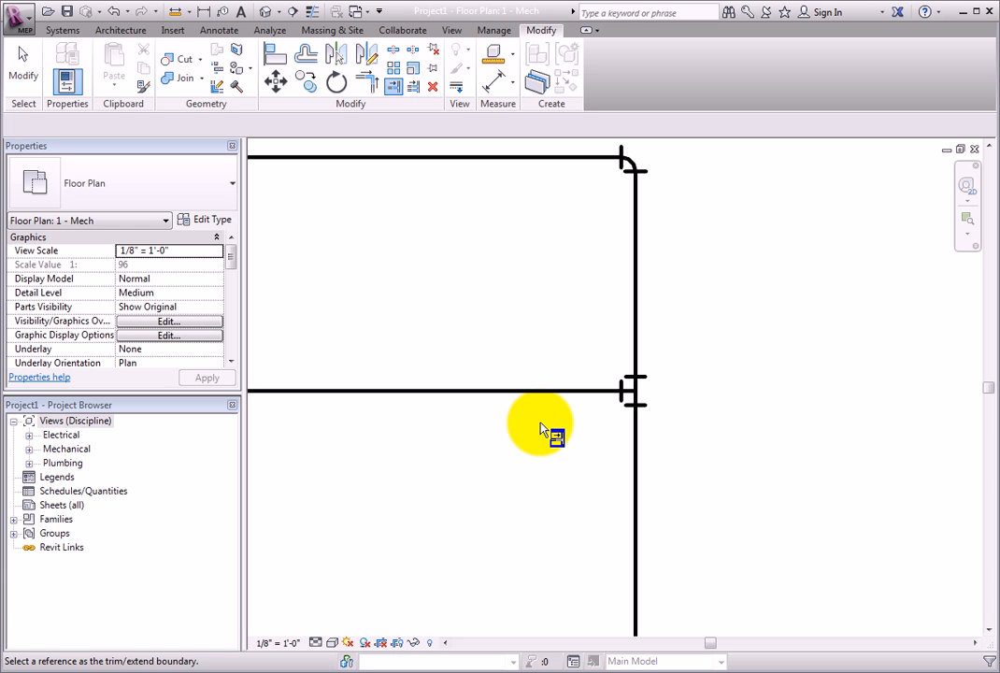
pyautogui.scroll(-5, 540, 428)
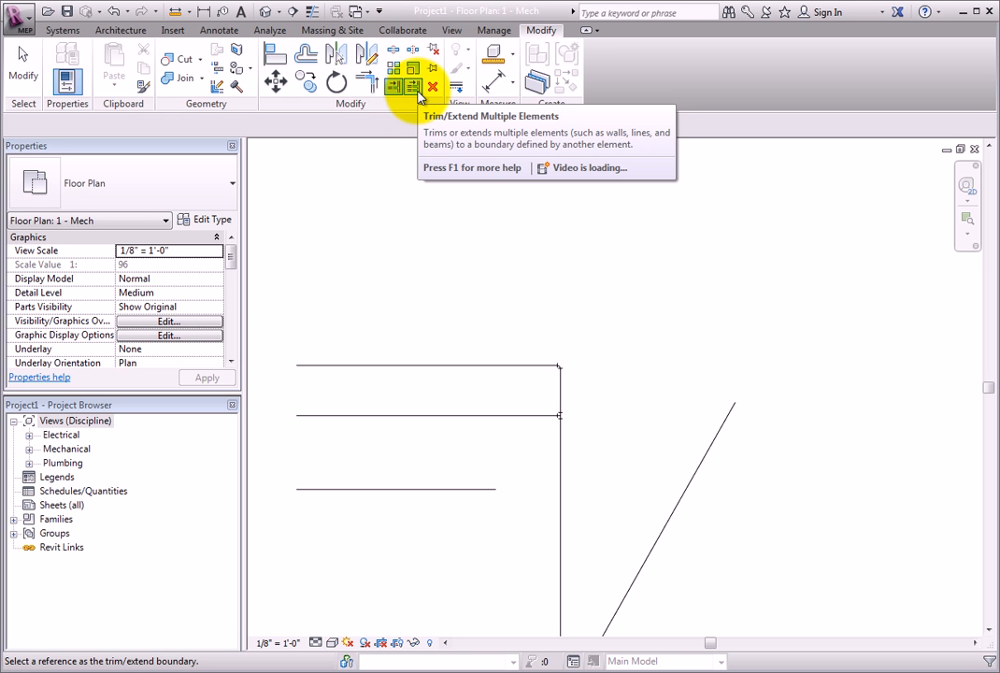
pyautogui.press('Escape')
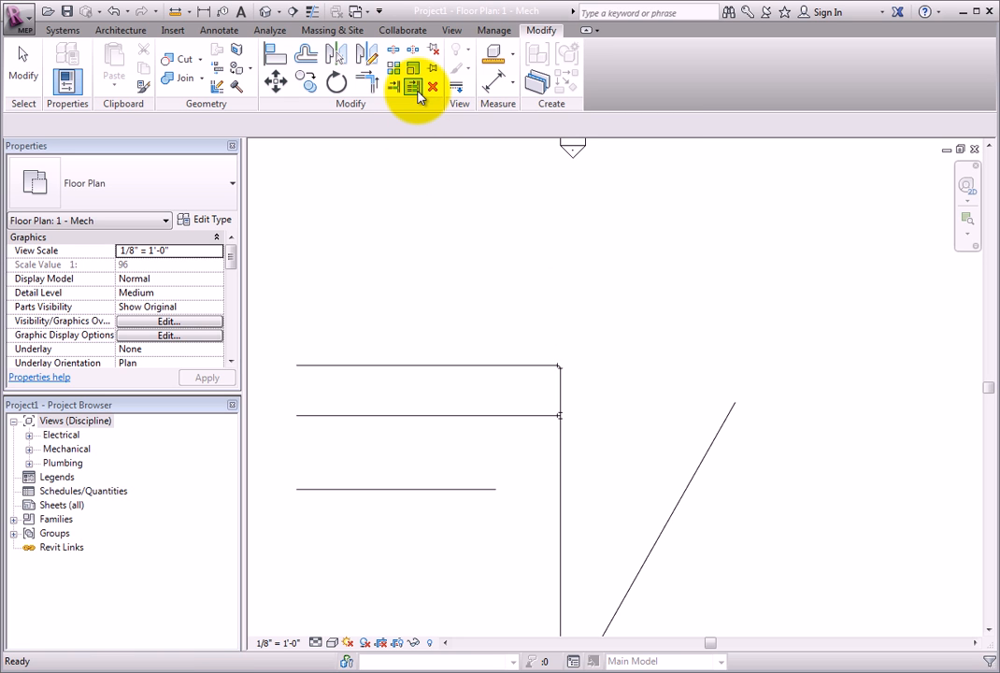
# Step: Extend the bottom and middle horizontal pipes to the diagonal pipe as boundary with Trim/Extend Multiple Elements
pyautogui.click(415, 90)
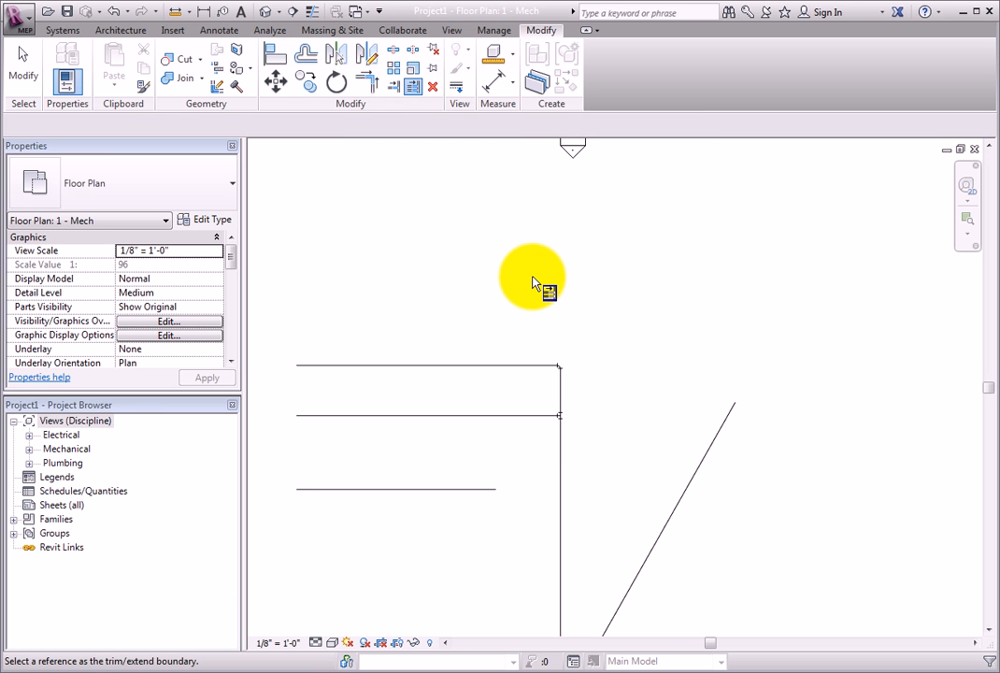
pyautogui.click(533, 283)
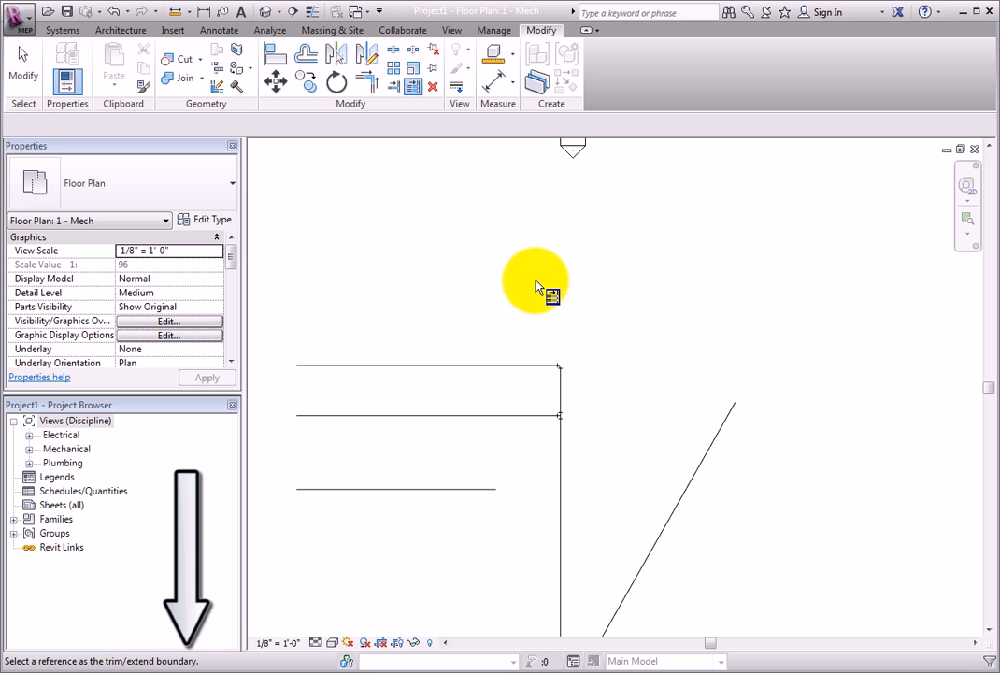
pyautogui.moveTo(587, 455); pyautogui.dragTo(655, 304, button='middle')
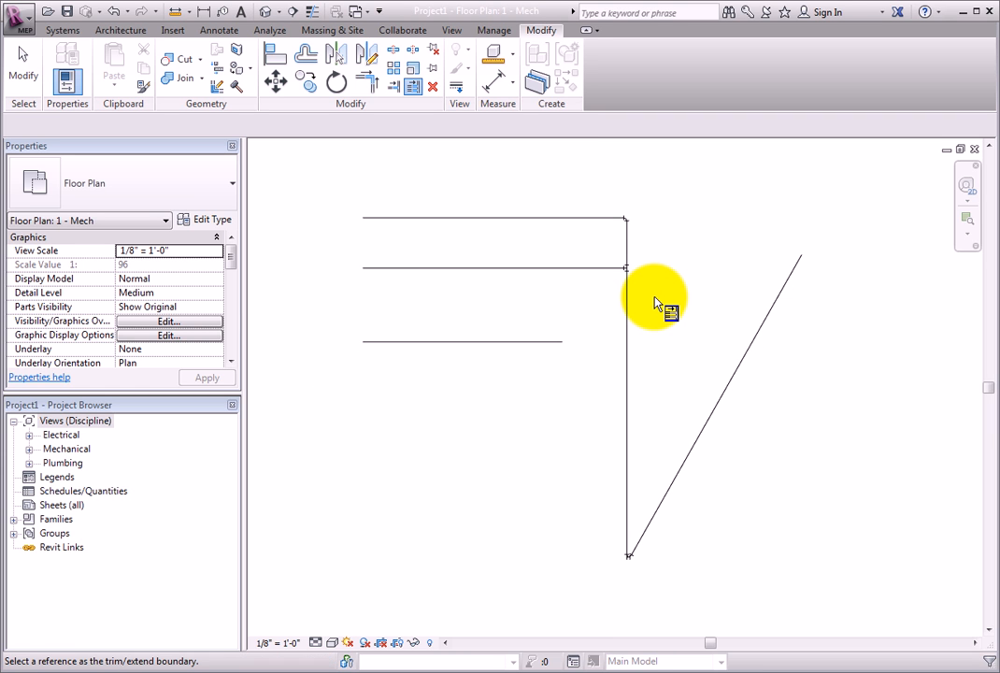
pyautogui.click(756, 333)
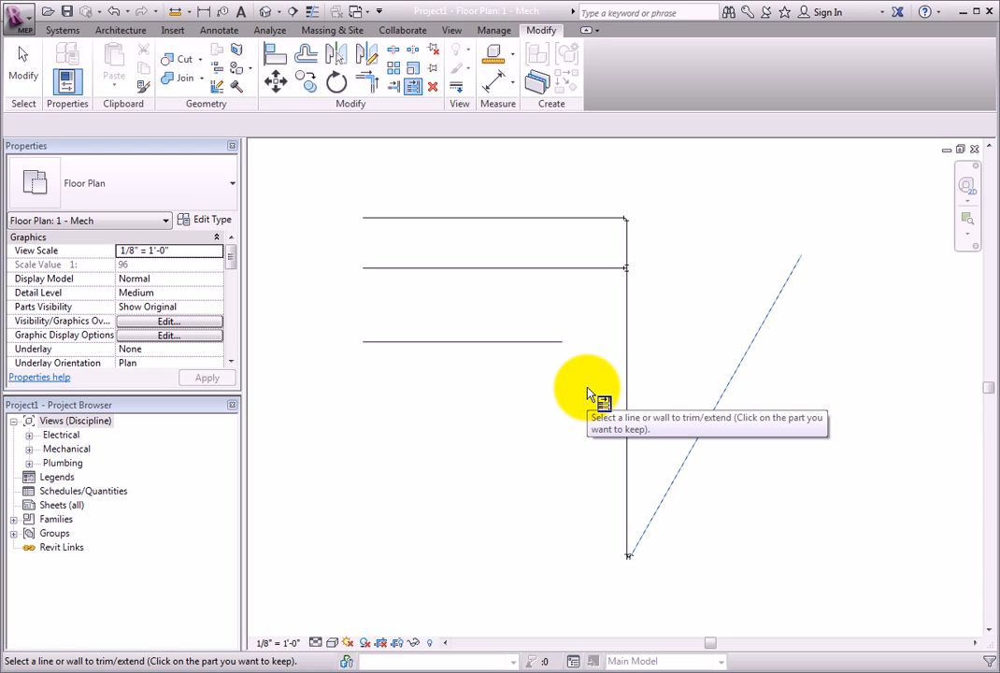
pyautogui.click(549, 353)
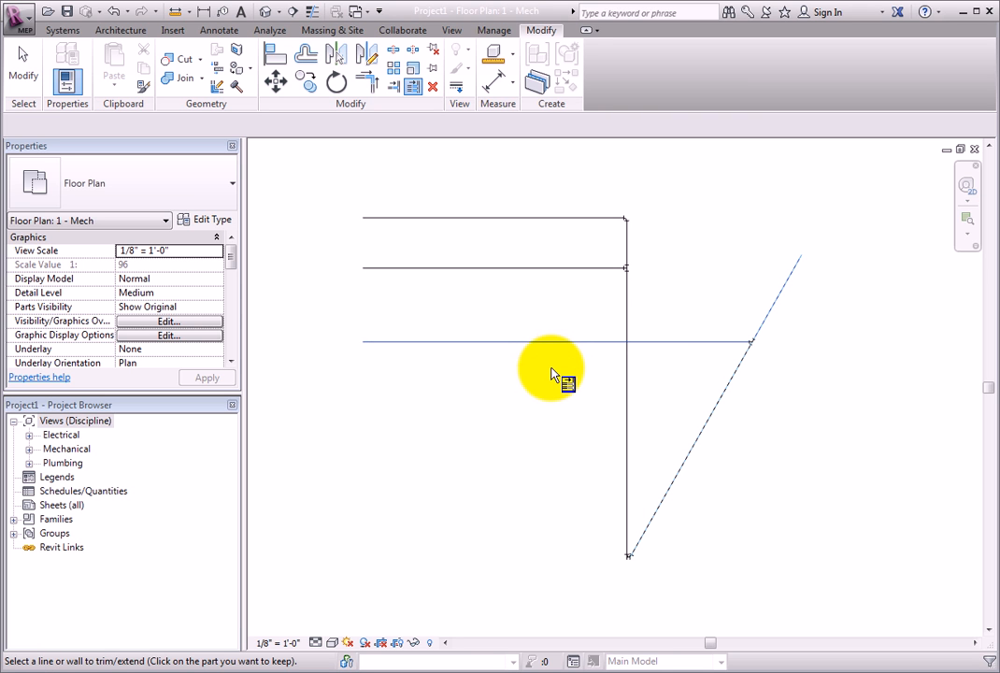
pyautogui.click(589, 271)
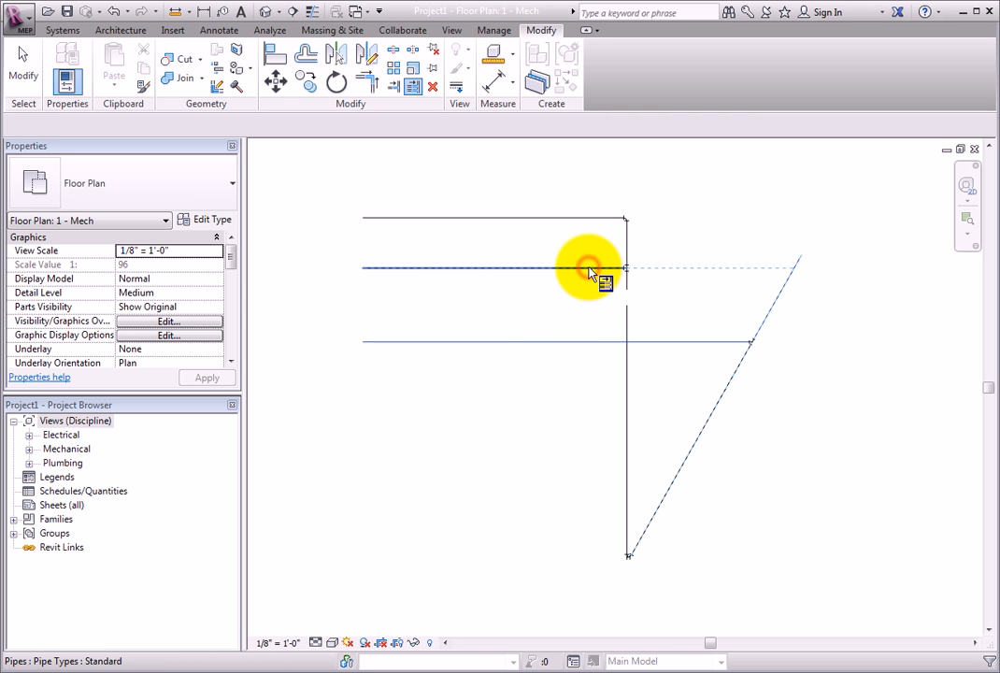
pyautogui.scroll(4, 641, 286)
pyautogui.moveTo(643, 285); pyautogui.dragTo(567, 403, button='middle')
pyautogui.scroll(-4, 558, 397)
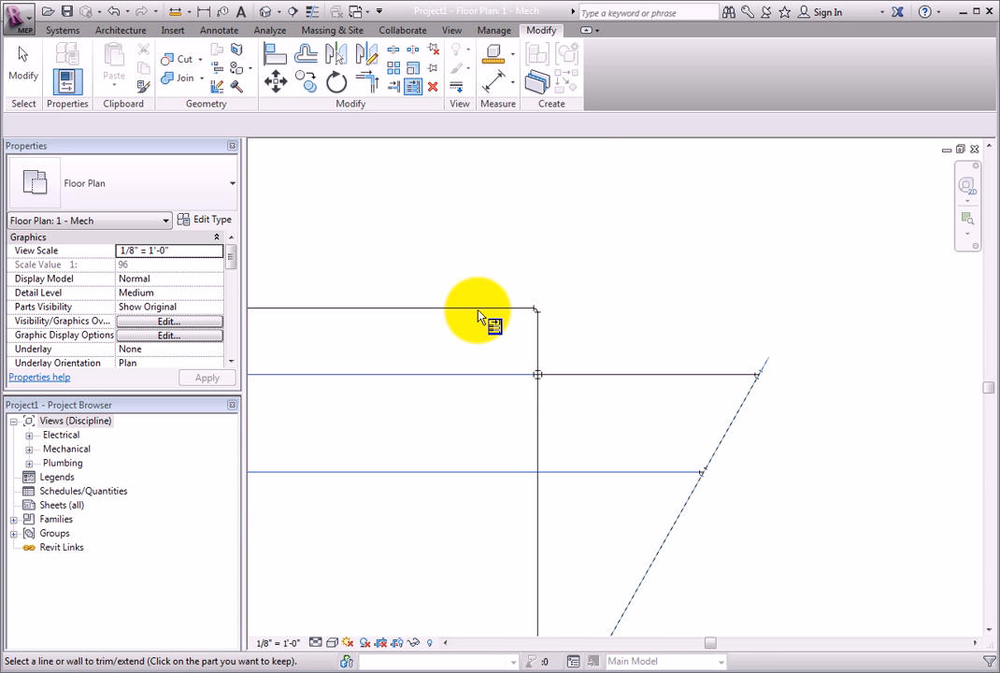
# Step: Clear the boundary and extend the top horizontal pipe to the diagonal pipe's segment between the two lower horizontal pipes
pyautogui.press('Escape')
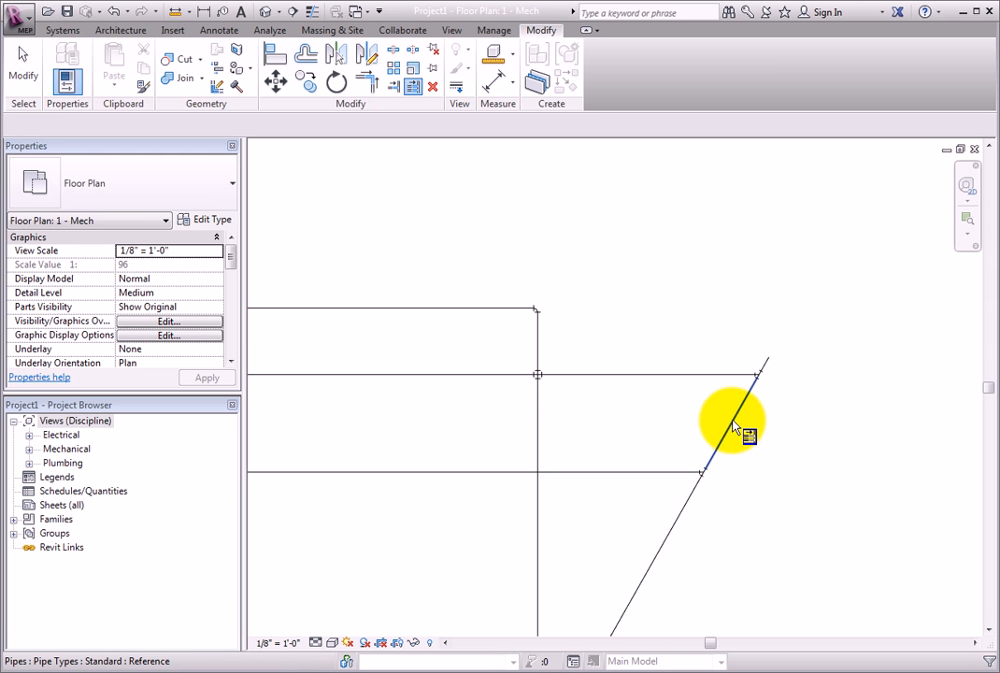
pyautogui.click(726, 427)
pyautogui.click(490, 309)
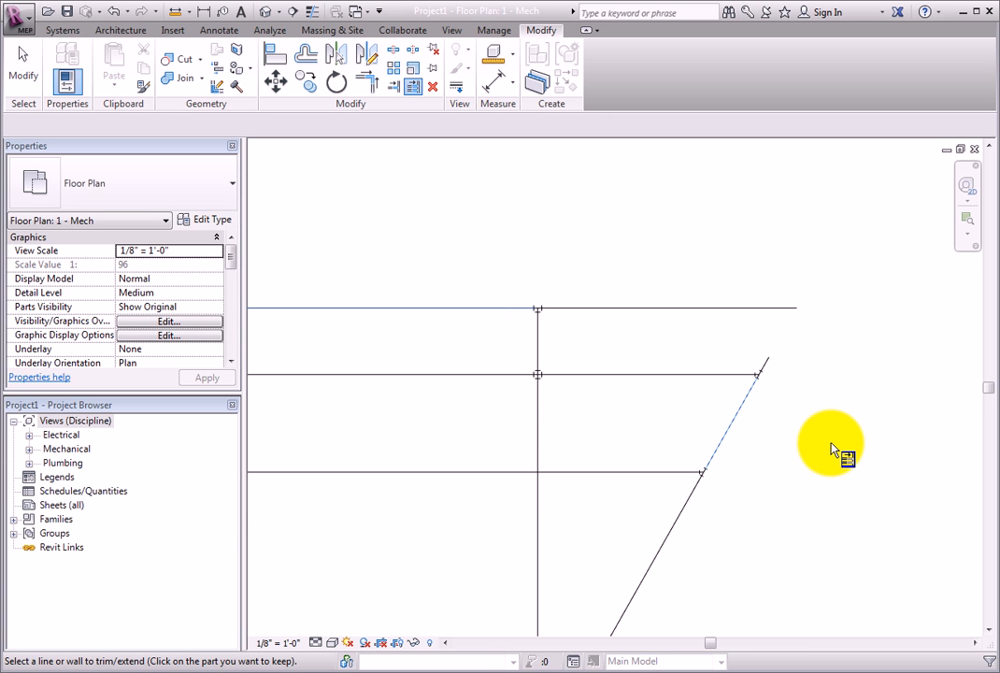